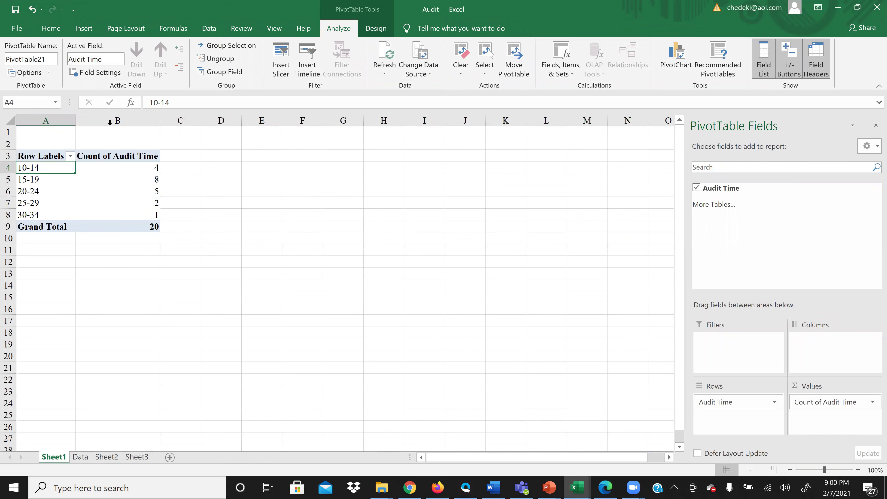
Close the Audit workbook without saving and reopen the original Audit file from the Chapter 02 folder
left_click(876, 8)
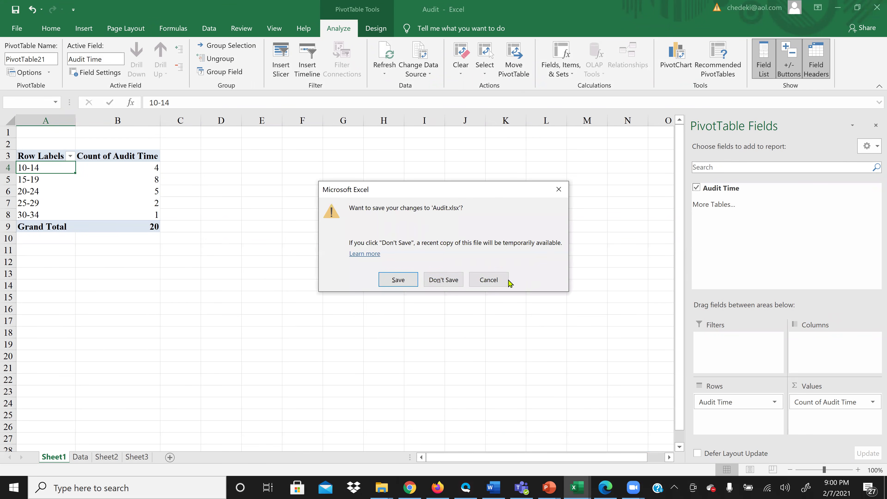
left_click(446, 283)
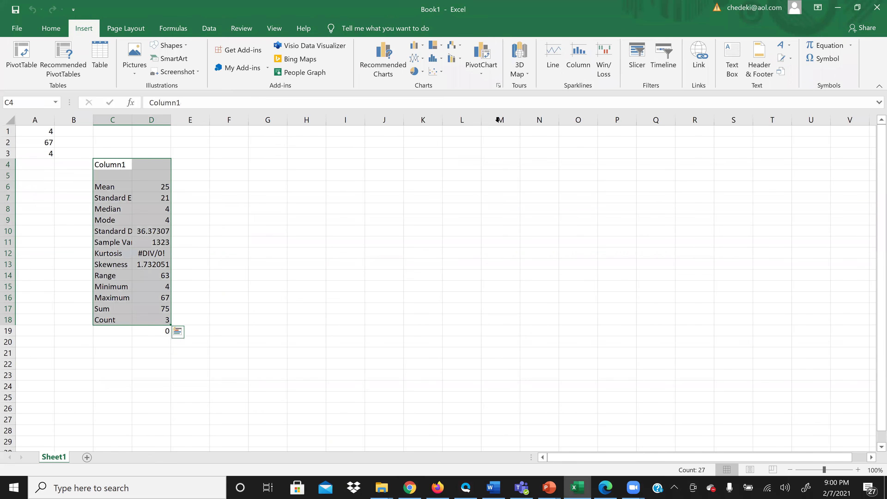
left_click(373, 487)
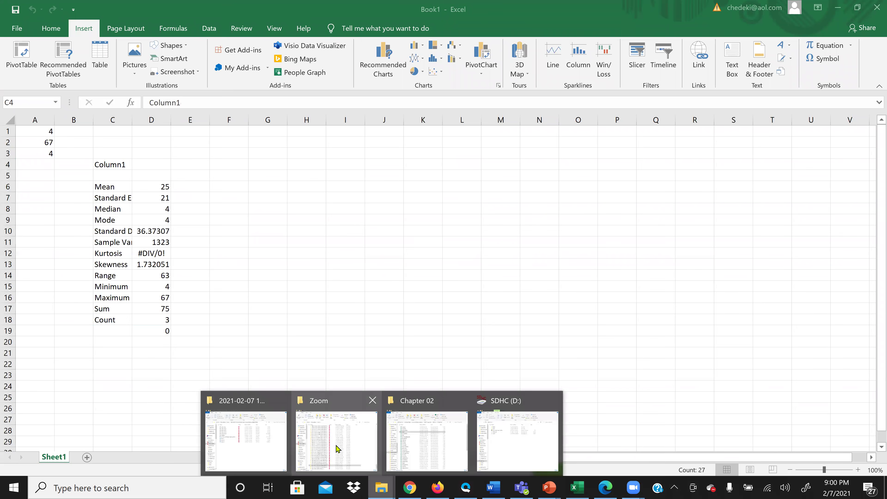
left_click(449, 447)
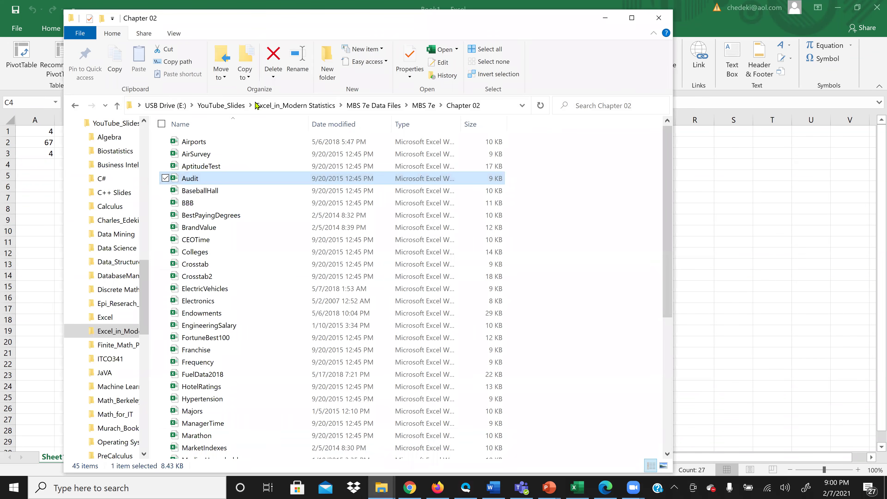
double_click(195, 177)
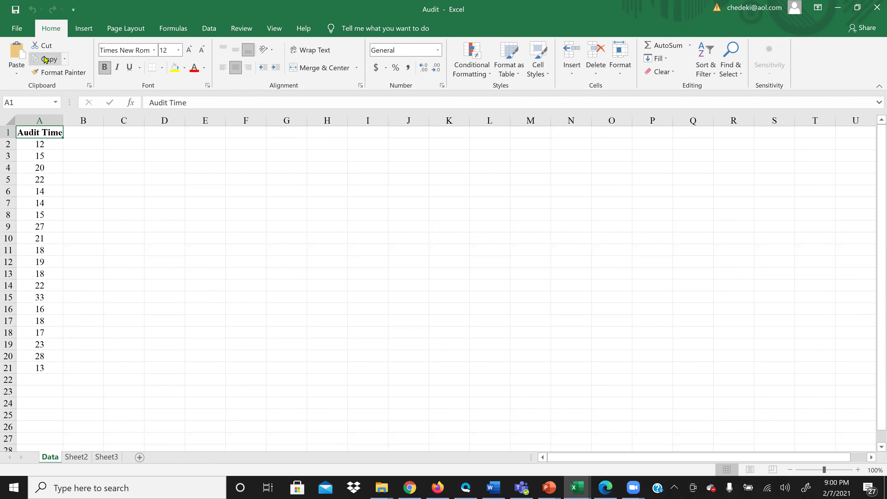
Create a PivotTable from Data!A1:A21 on a new worksheet, with Audit Time in both the Rows and Values areas
left_click(84, 30)
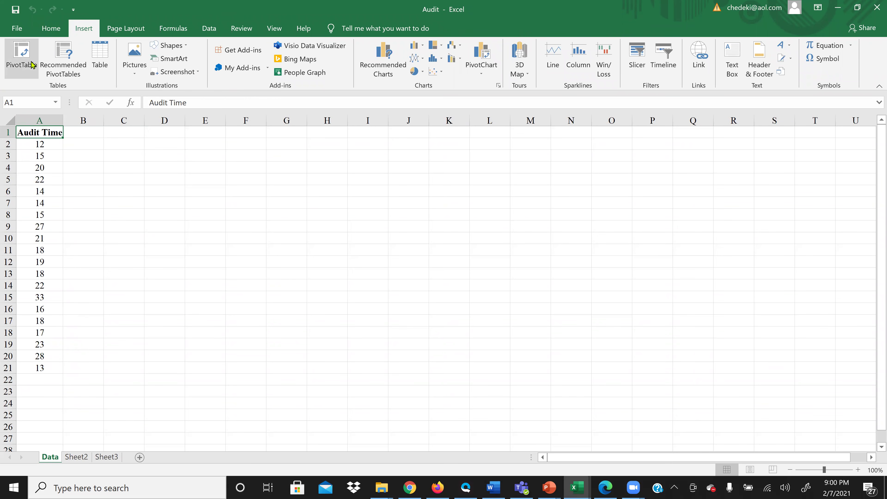
left_click(20, 65)
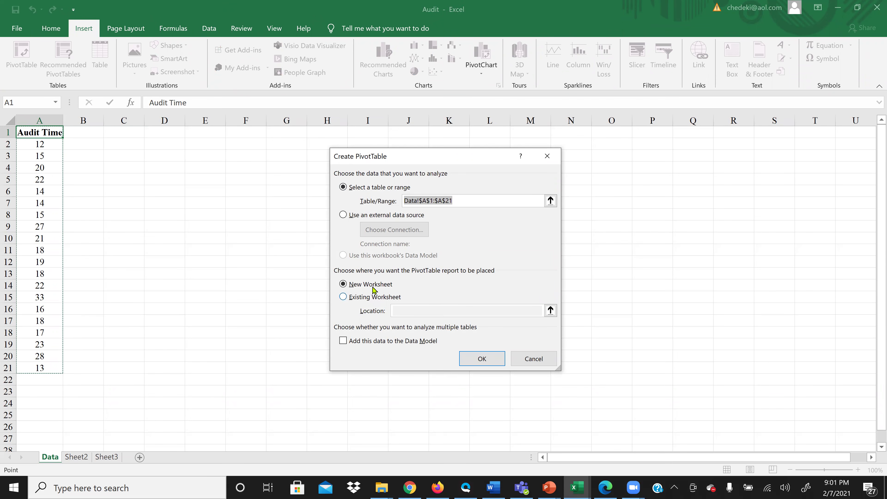
left_click(481, 358)
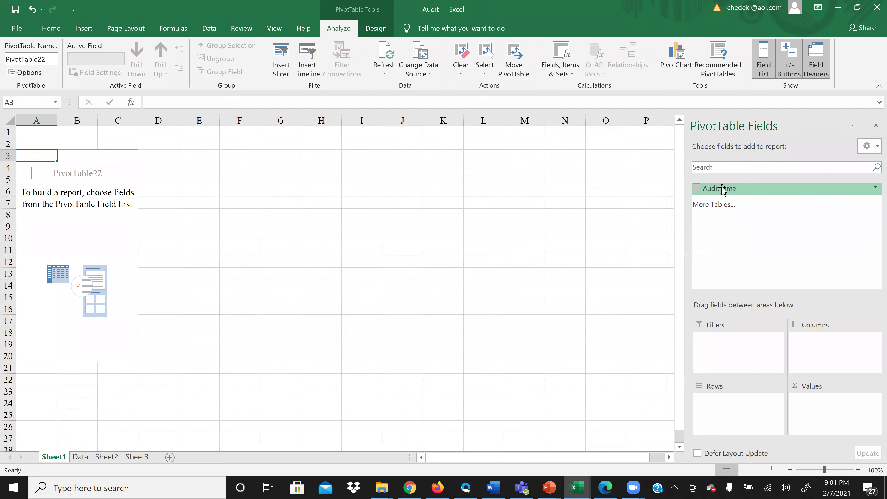
left_click_drag(721, 189, 726, 407)
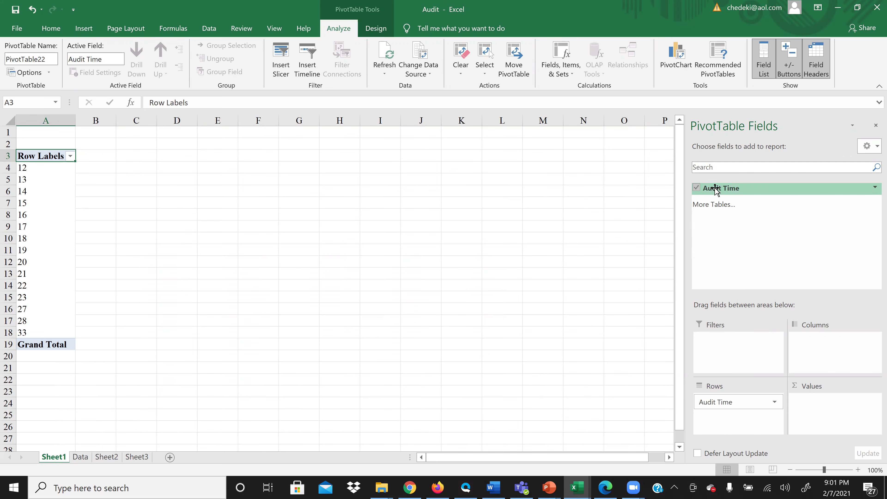
left_click_drag(715, 191, 826, 426)
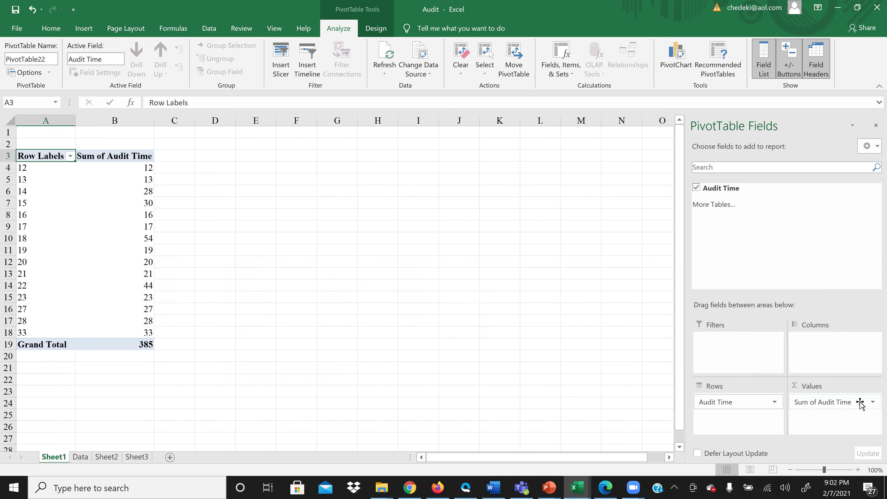
Change the Audit Time value field to summarize by Count
left_click(873, 402)
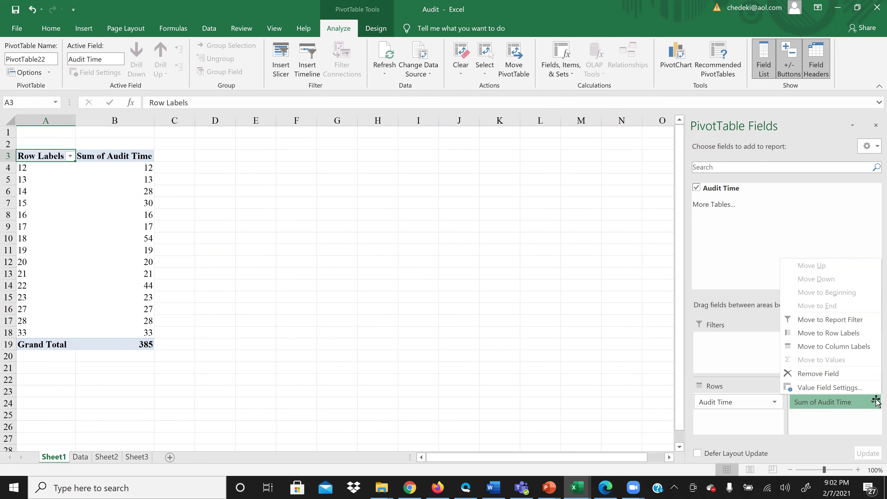
left_click(842, 390)
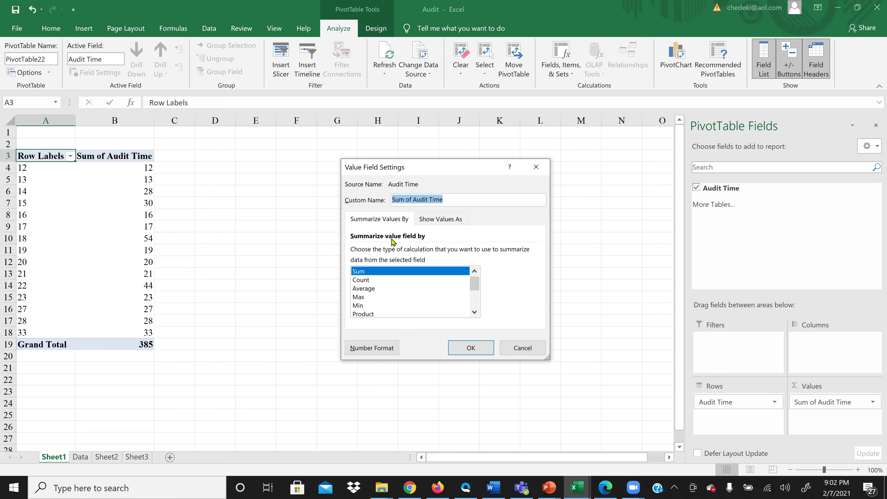
left_click(364, 282)
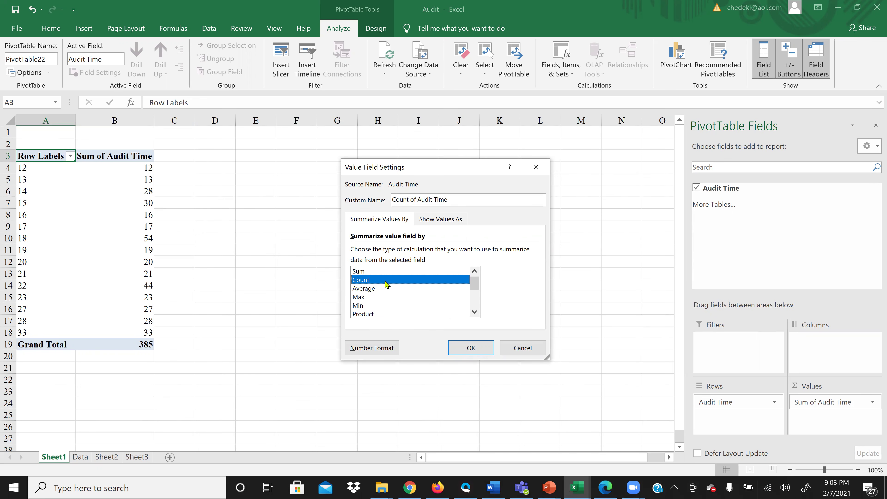
left_click(466, 346)
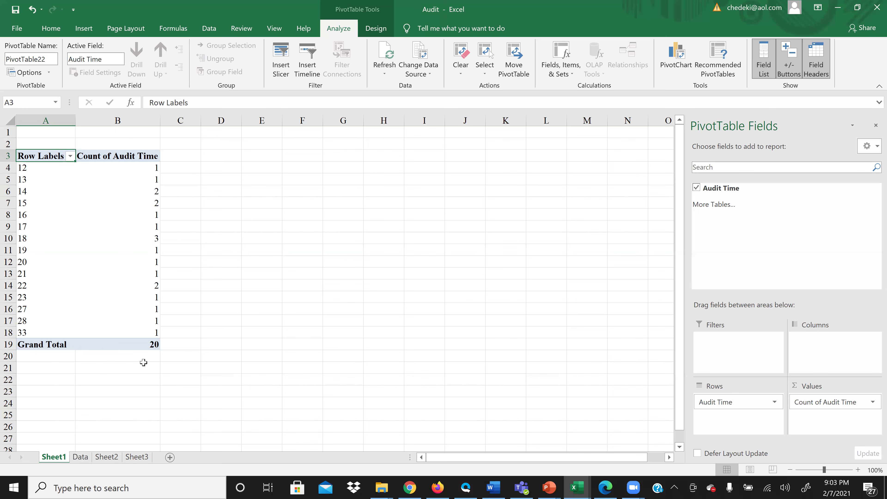
Rename the PivotTable headers to "Audit Days" in A3 and "Frequency" in B3
mouse_move(138, 314)
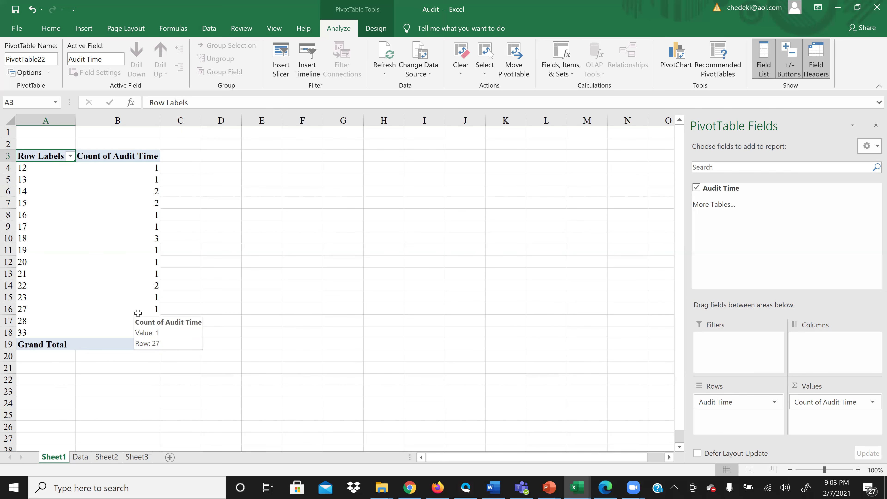
left_click(49, 159)
left_click(49, 159)
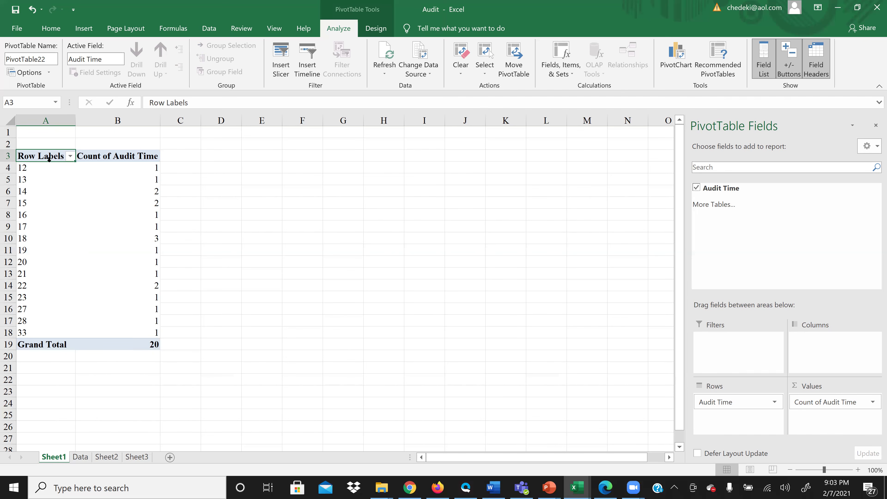
type("Audit Dayd")
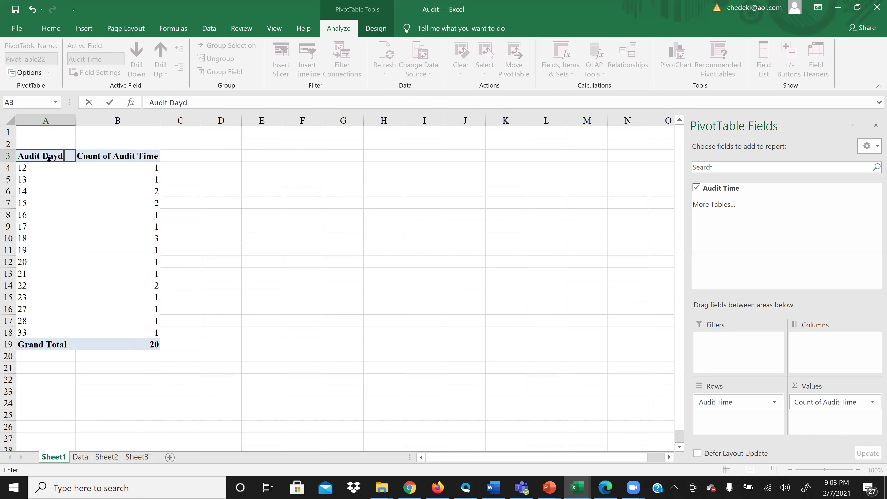
key("BackSpace")
type("s")
left_click(124, 157)
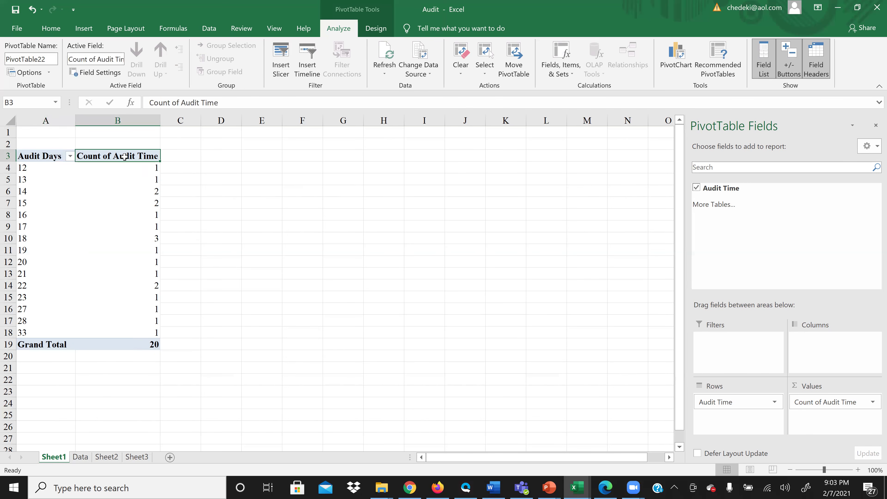
type("Freq")
type("uency")
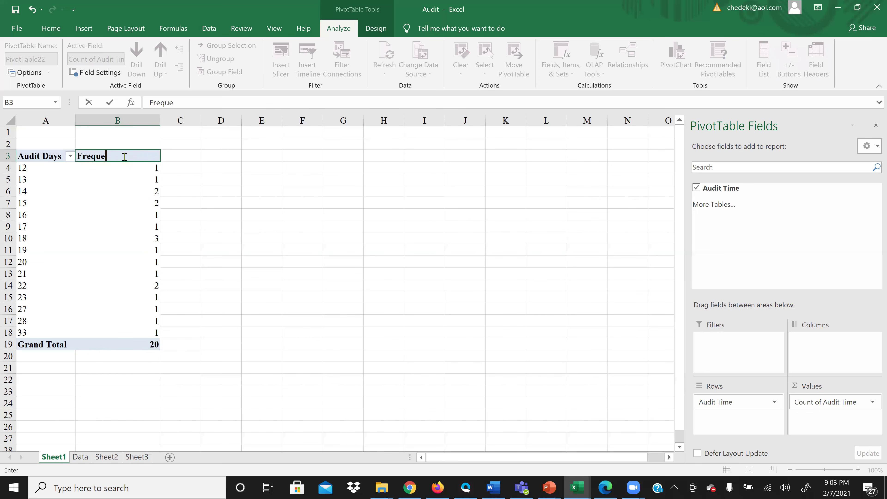
left_click(220, 226)
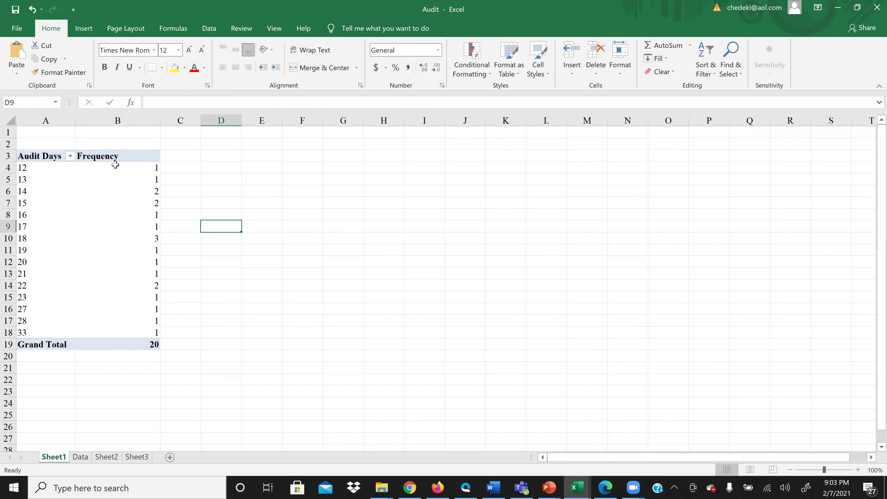
Group the Audit Days row values starting at 10, ending at 34, by 5
left_click(114, 157)
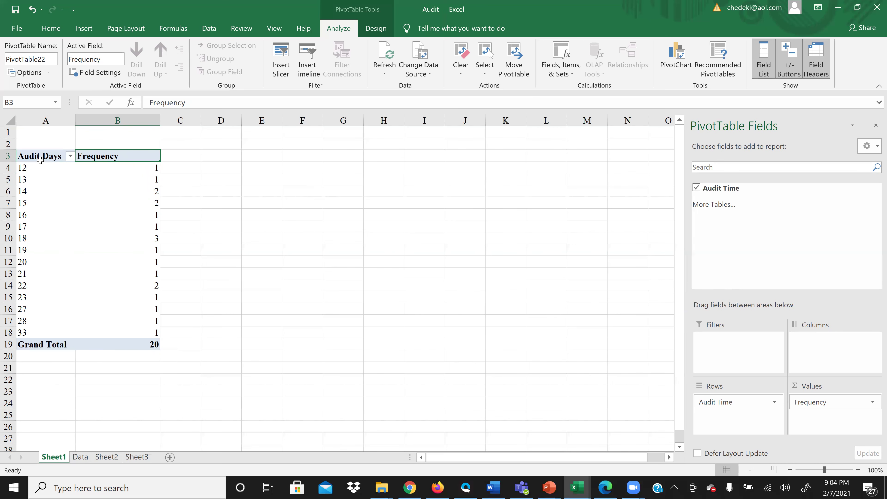
right_click(38, 168)
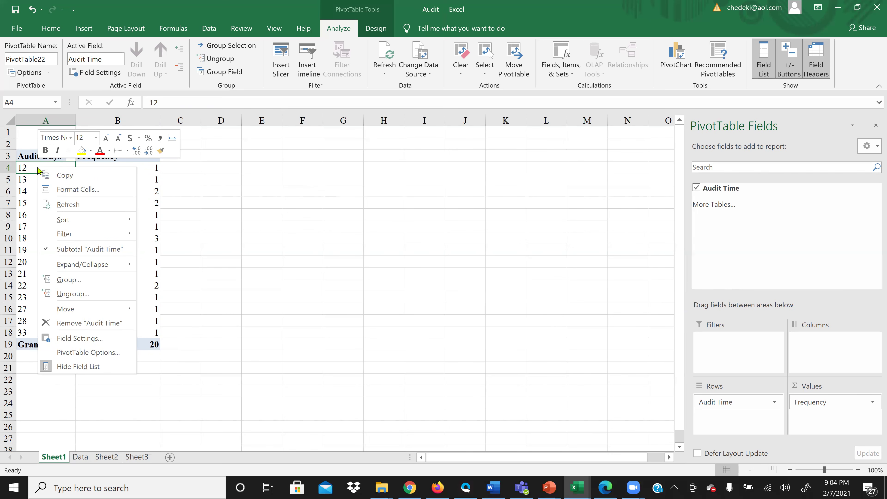
left_click(79, 281)
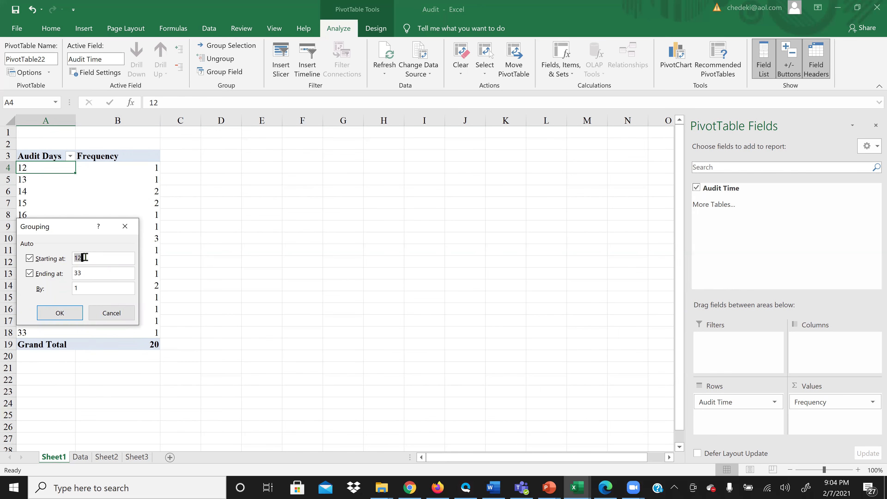
type("10")
left_click_drag(84, 273, 73, 276)
type("34")
key("Tab")
type("5")
left_click(67, 315)
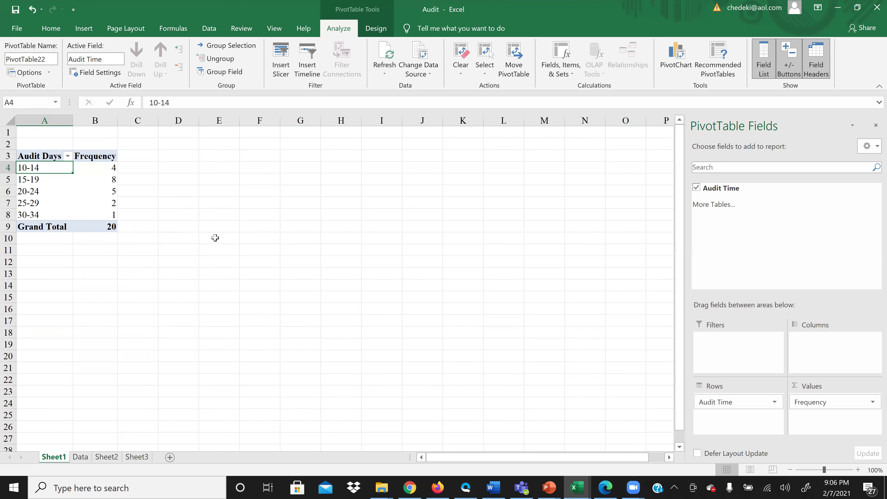
Switch to the PowerPoint presentation Unit_2_Tabular Displays_Excel_Quantitative Data and look through its closing slides on PivotTable and percent frequency distributions
left_click(550, 487)
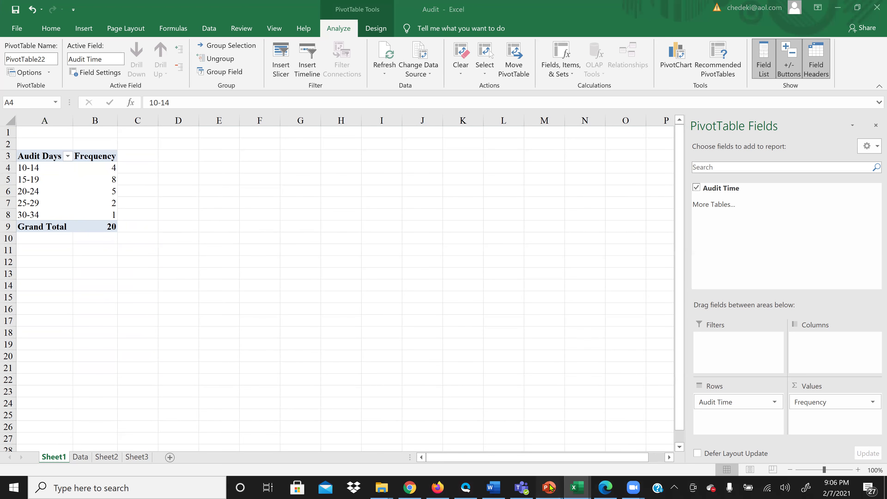
left_click(547, 488)
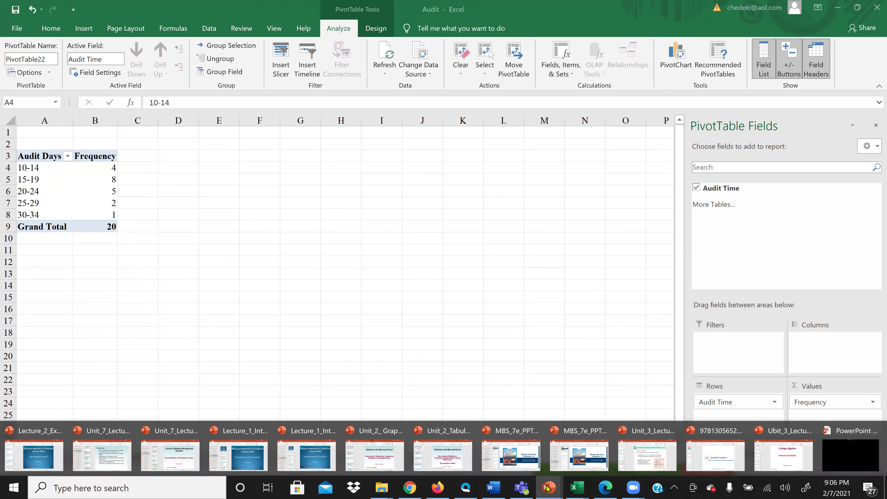
left_click(453, 454)
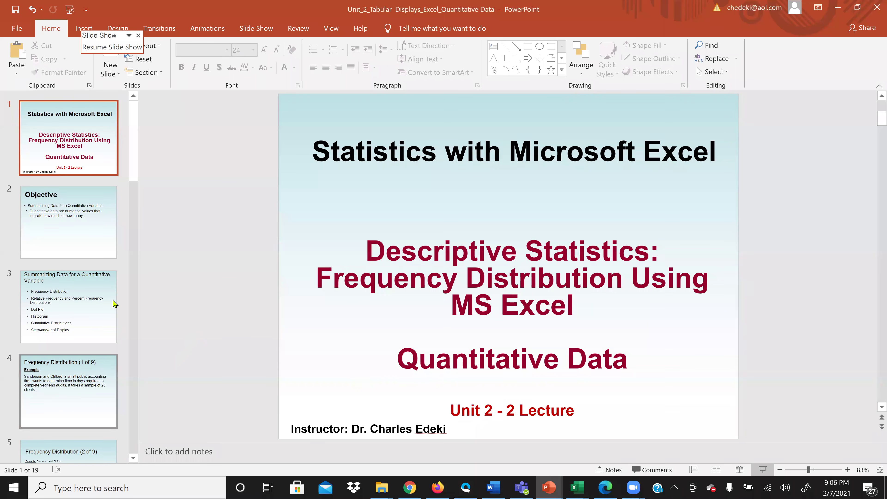
left_click_drag(133, 139, 118, 435)
left_click(71, 321)
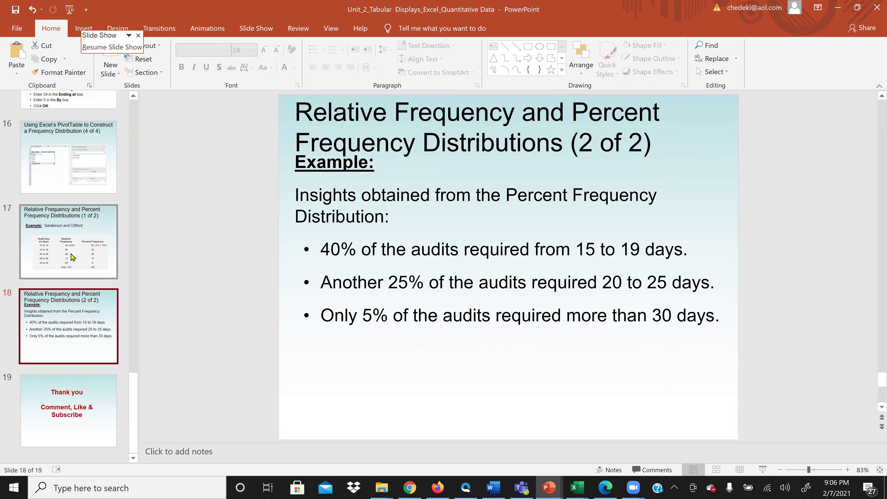
left_click(71, 242)
left_click(74, 167)
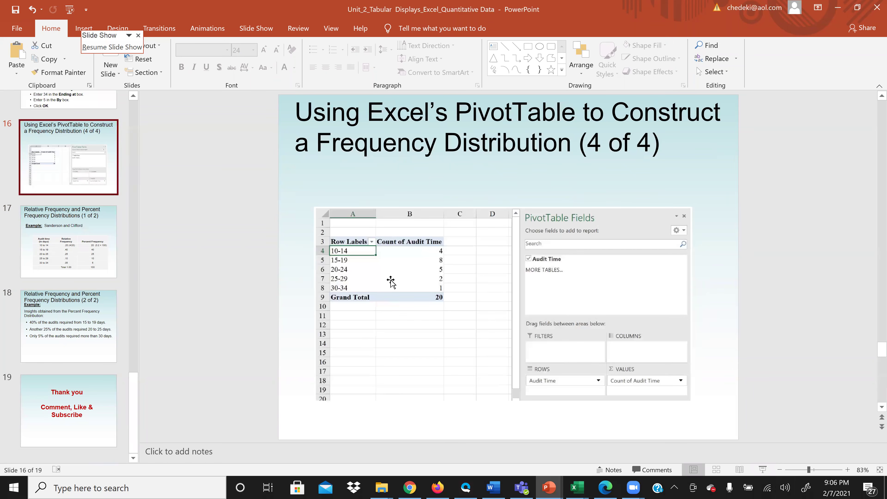
left_click_drag(135, 415, 130, 356)
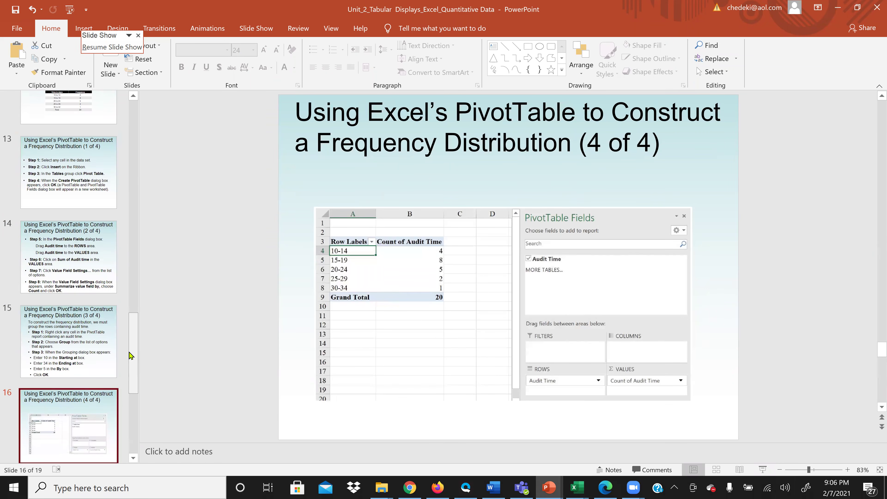